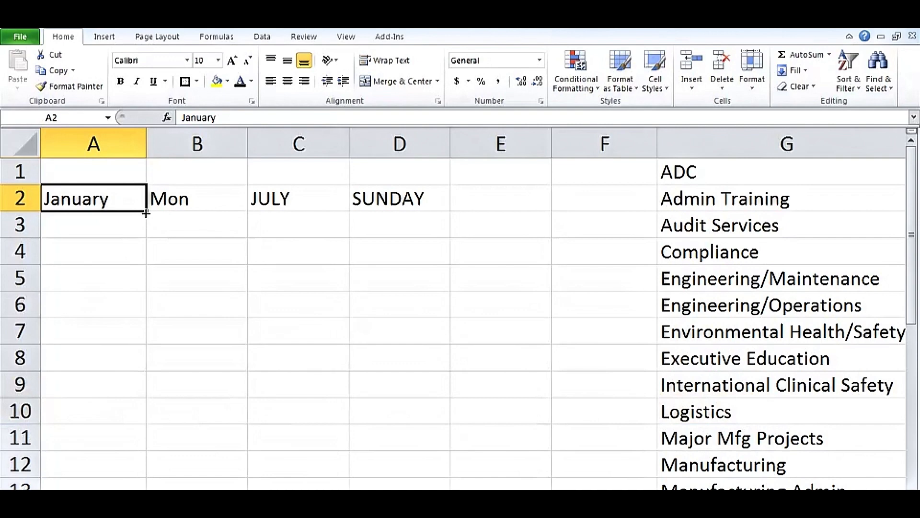
# Step: Extend January to July down column A, then continue the months across row 8 and up column D
pyautogui.moveTo(146, 212); pyautogui.dragTo(411, 363)
pyautogui.click(127, 359)
pyautogui.click(399, 355)
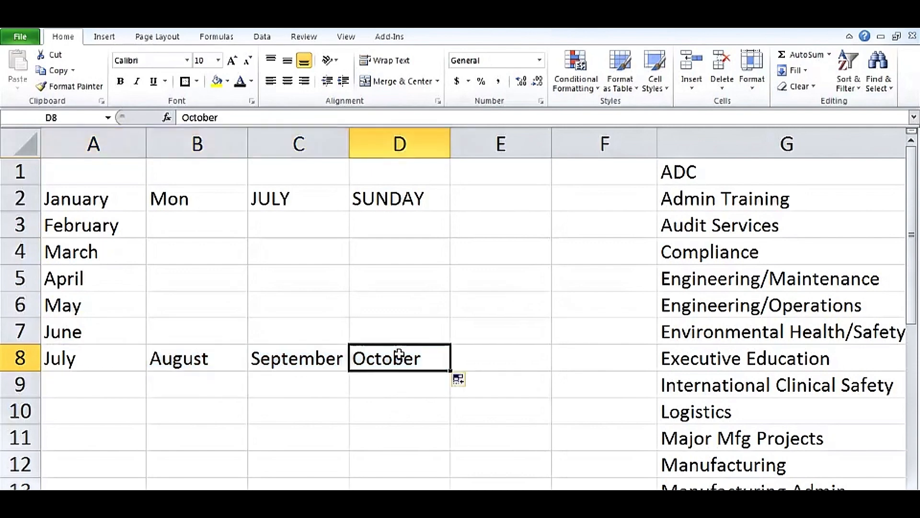
pyautogui.moveTo(450, 371); pyautogui.dragTo(419, 302)
pyautogui.click(427, 306)
pyautogui.moveTo(344, 319); pyautogui.dragTo(294, 321)
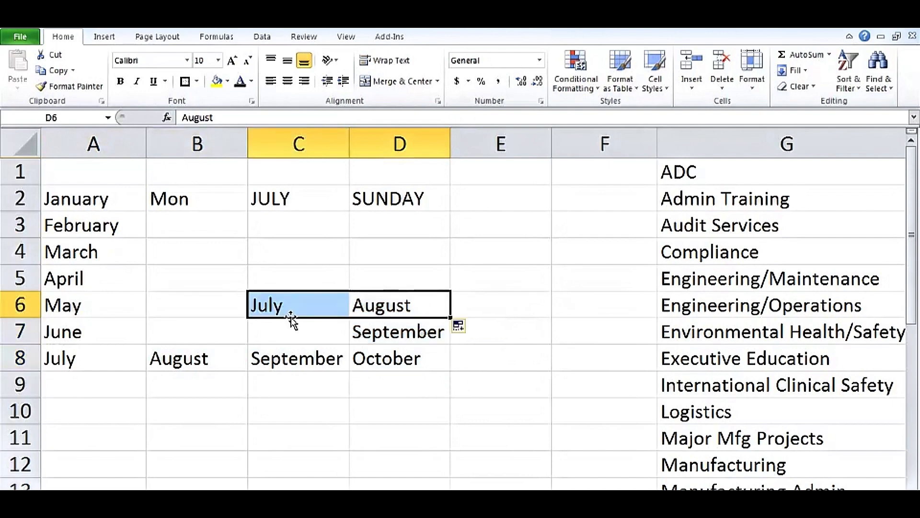
# Step: Retype C2 as Jul and fill abbreviated months Jul through Mar down to C10
pyautogui.click(283, 202)
pyautogui.write('Ju')
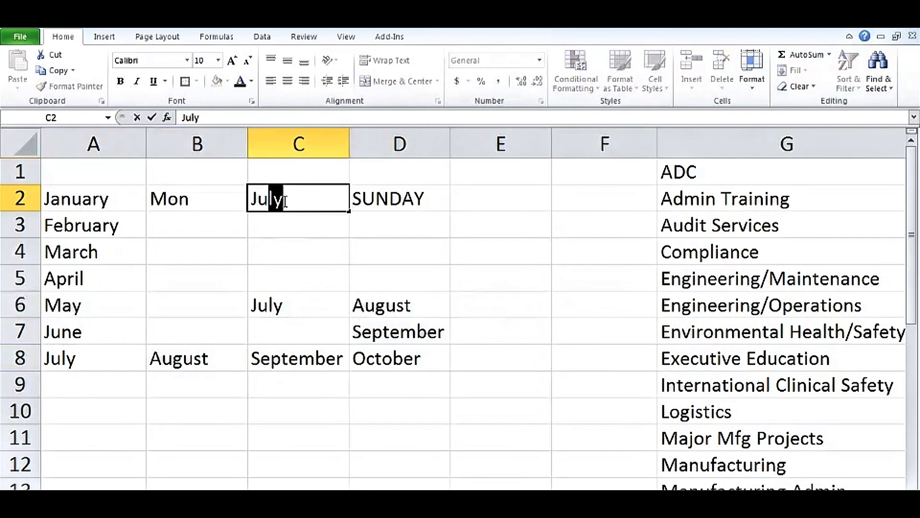
pyautogui.write('l')
pyautogui.press('Delete')
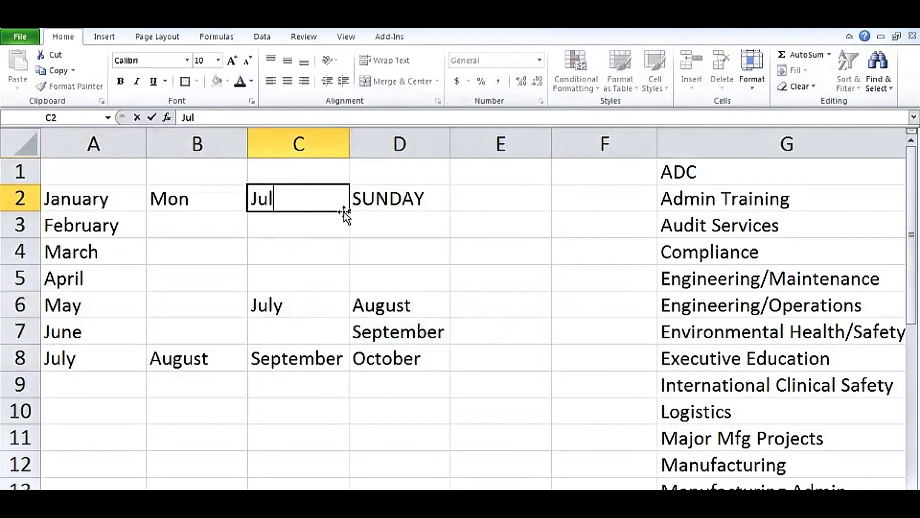
pyautogui.moveTo(350, 214); pyautogui.dragTo(331, 425)
pyautogui.click(321, 198)
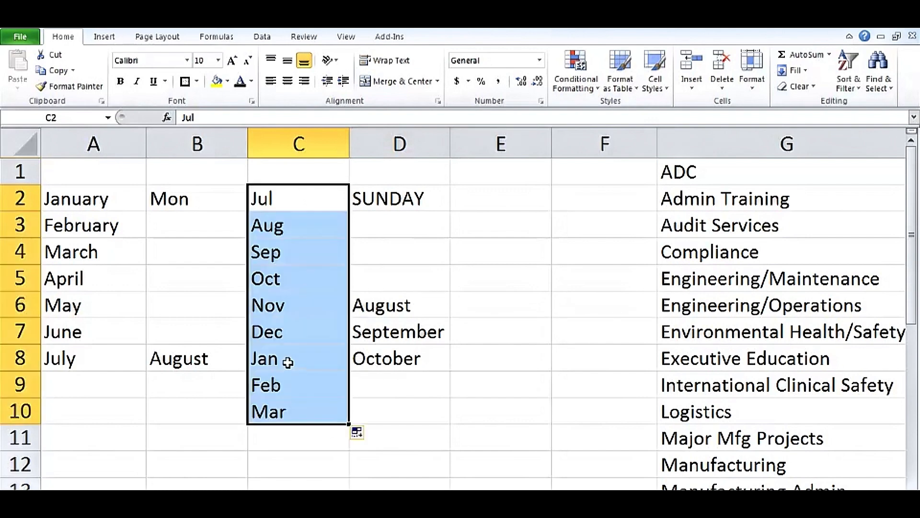
# Step: Fill weekdays Mon through Wed down B2:B11, then fill a SUNDAY series to D9 and clear it
pyautogui.click(200, 202)
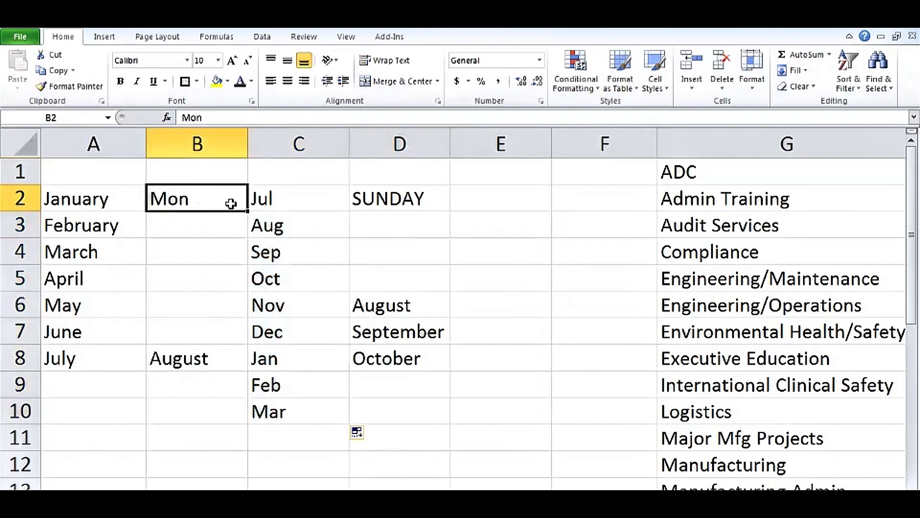
pyautogui.moveTo(247, 224); pyautogui.dragTo(237, 442)
pyautogui.click(390, 197)
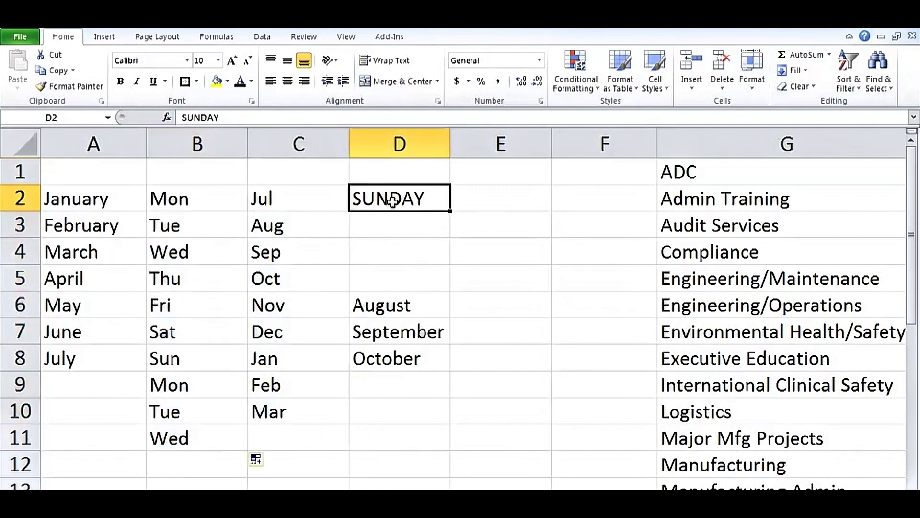
pyautogui.moveTo(444, 215); pyautogui.dragTo(425, 387)
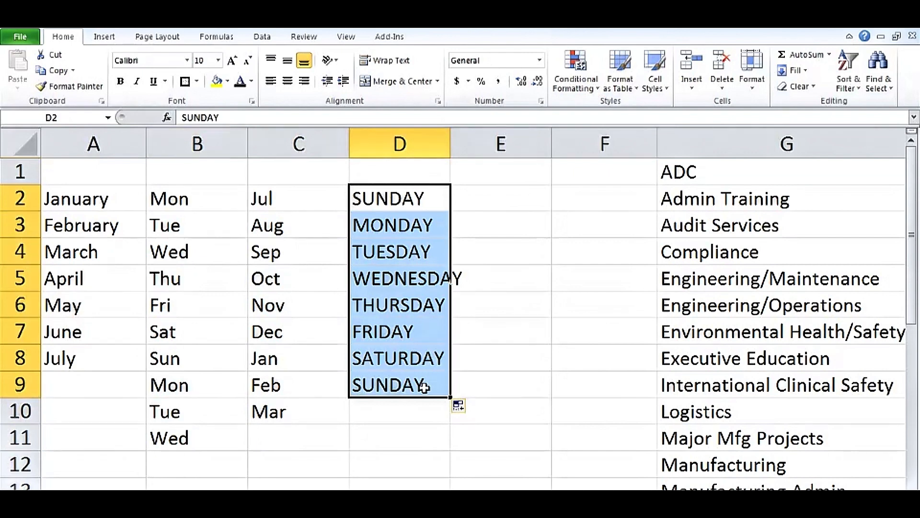
pyautogui.press('Delete')
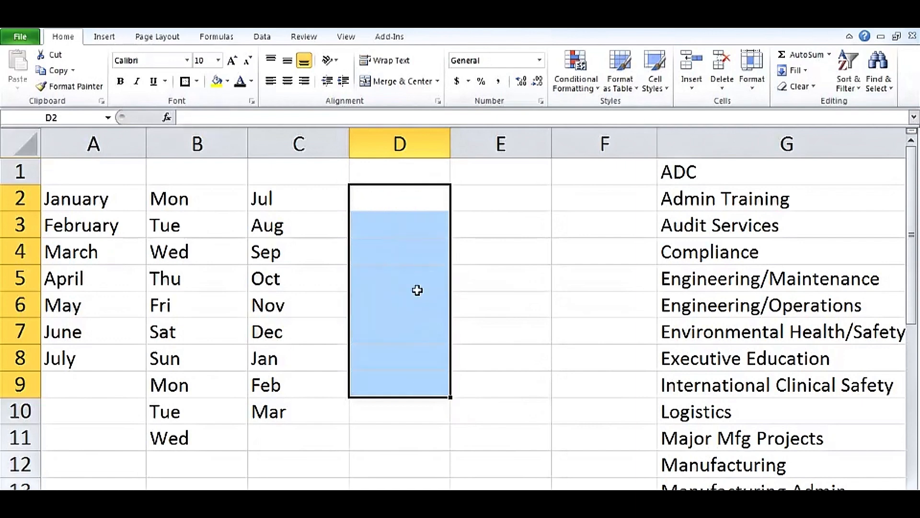
pyautogui.click(401, 201)
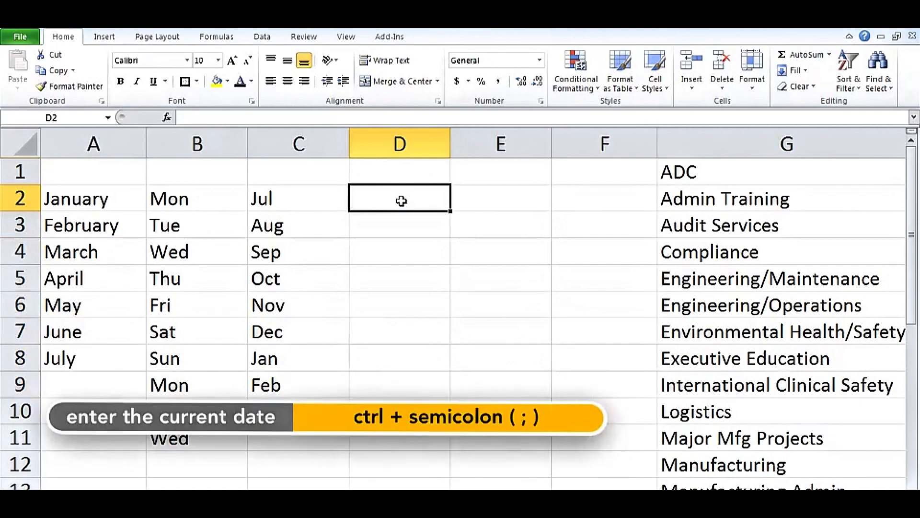
pyautogui.hotkey('ctrl', ';')
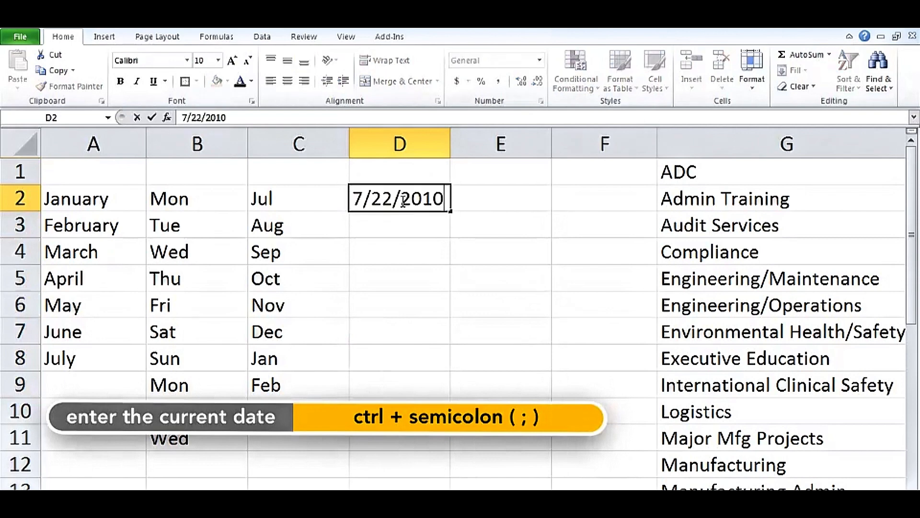
pyautogui.press('Escape')
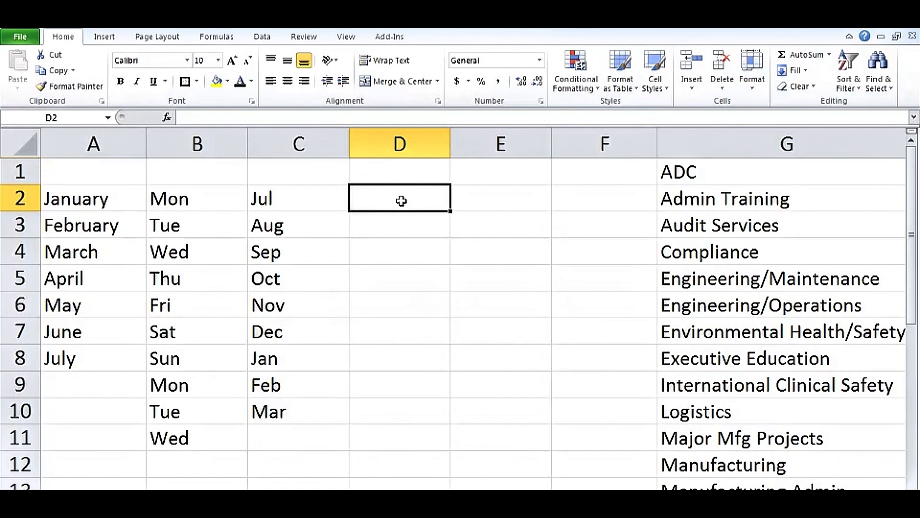
# Step: Enter =TODAY() in D2 so it shows the current date, 7/22/2010
pyautogui.write('=')
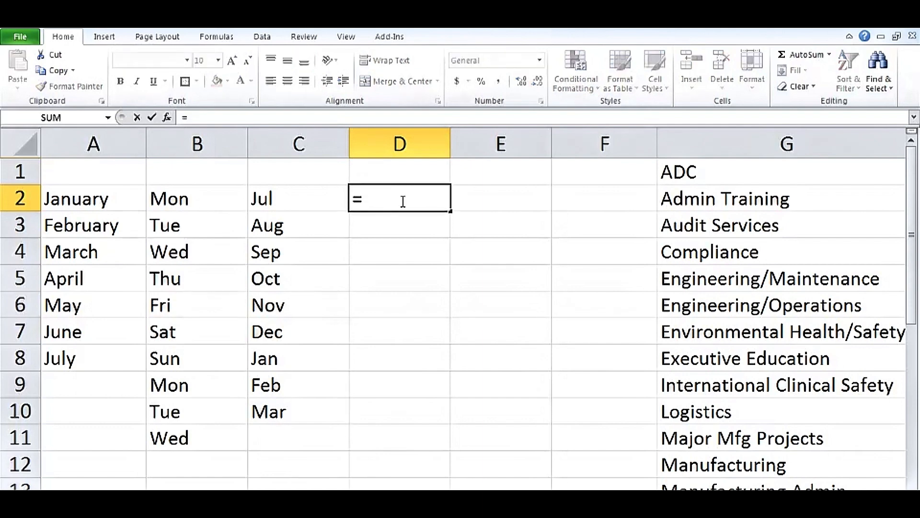
pyautogui.write('toda')
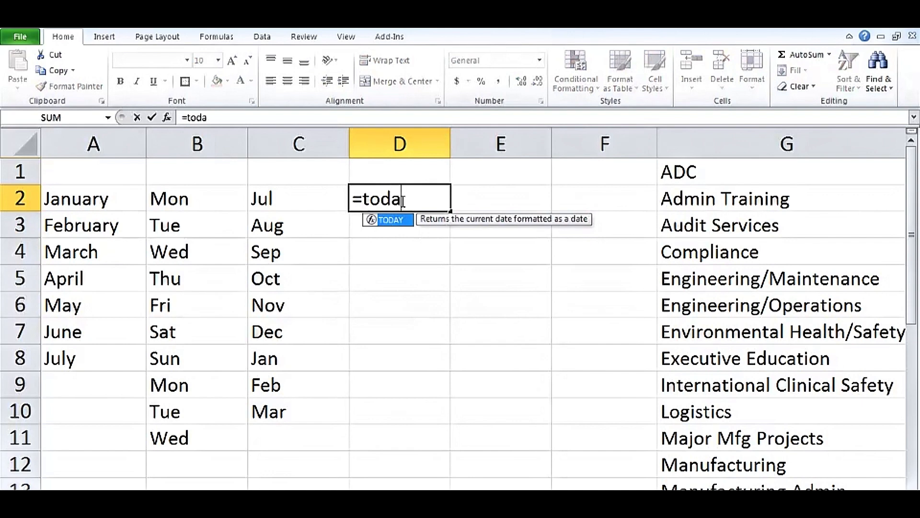
pyautogui.write('y(')
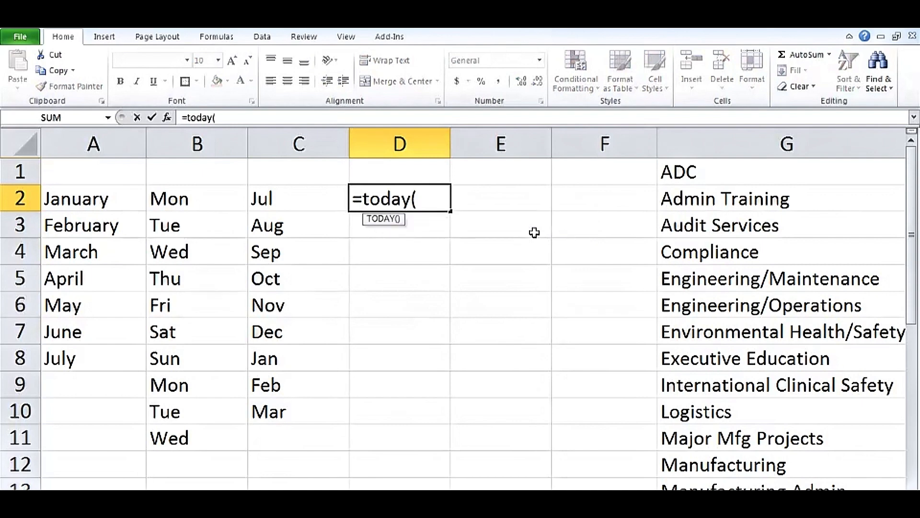
pyautogui.press('Return')
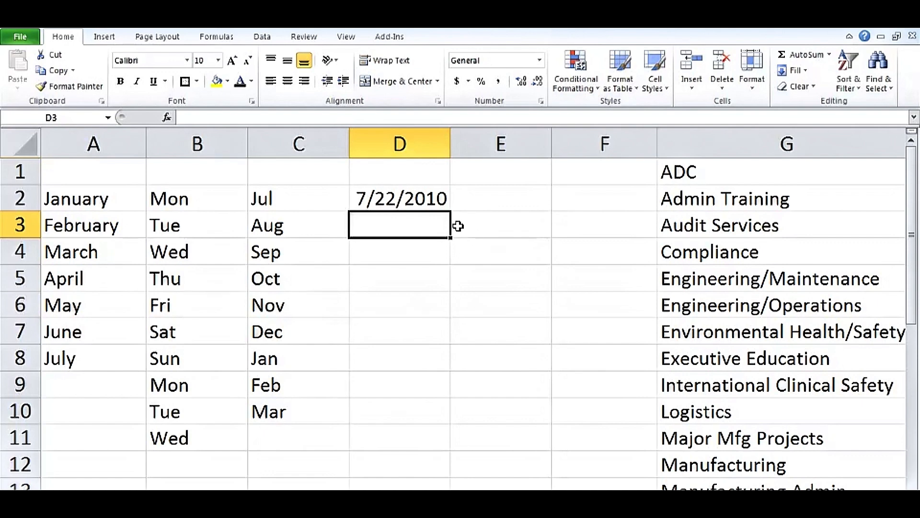
pyautogui.click(432, 198)
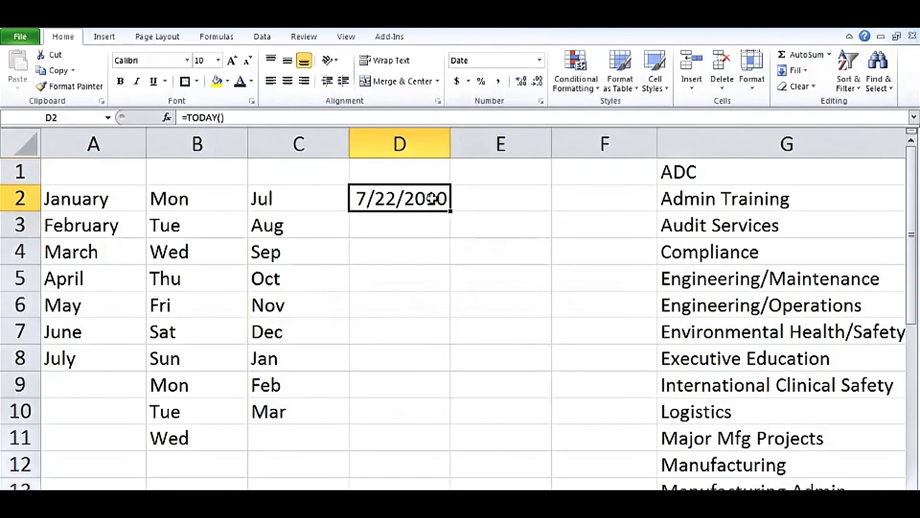
pyautogui.press('Right')
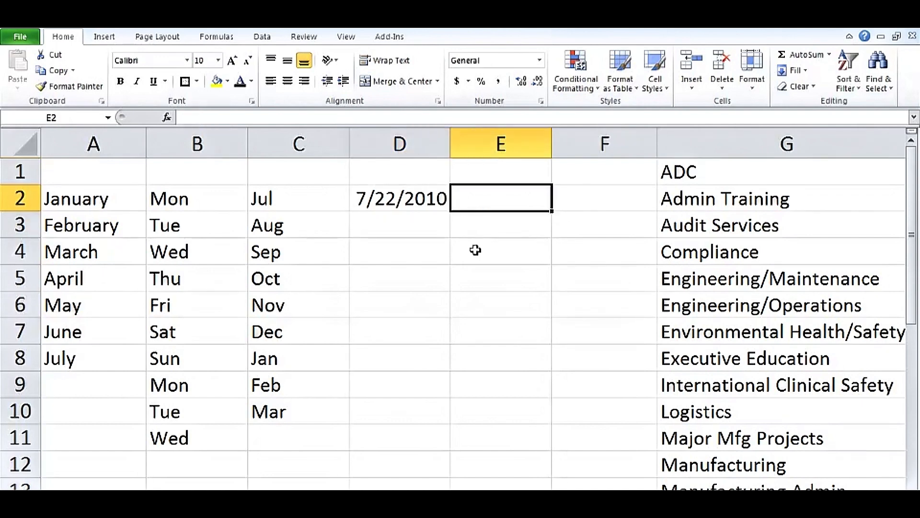
# Step: Enter 5/6/2011 in E2, fill consecutive dates to E7, then copy 5/6/2011 into E3:E4
pyautogui.write('5')
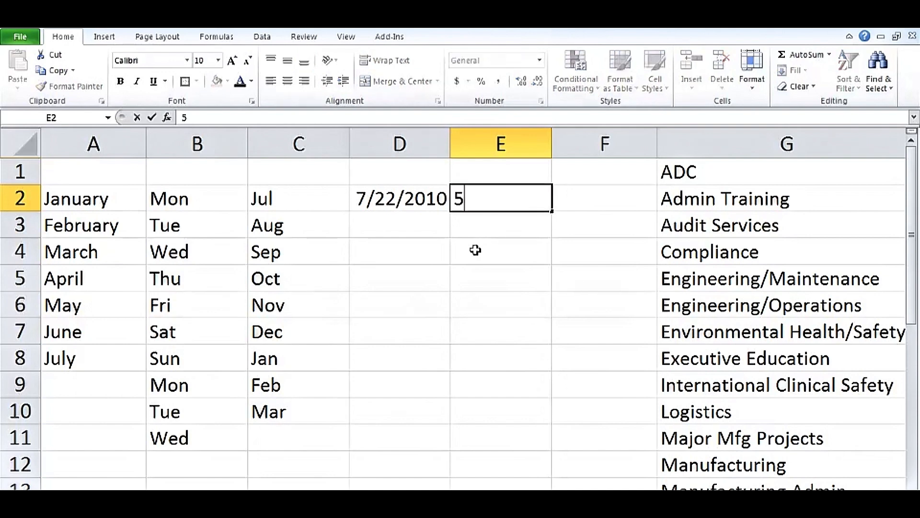
pyautogui.write('/6/2011')
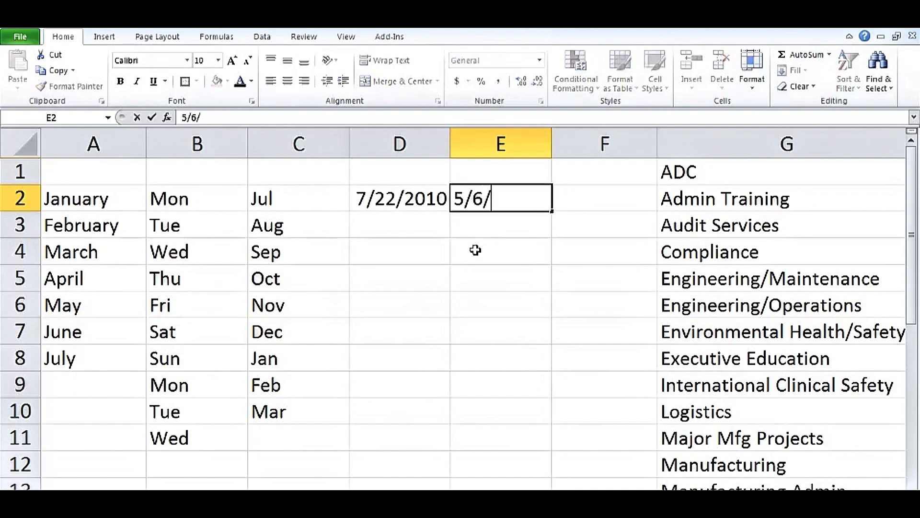
pyautogui.hotkey('ctrl', 'Return')
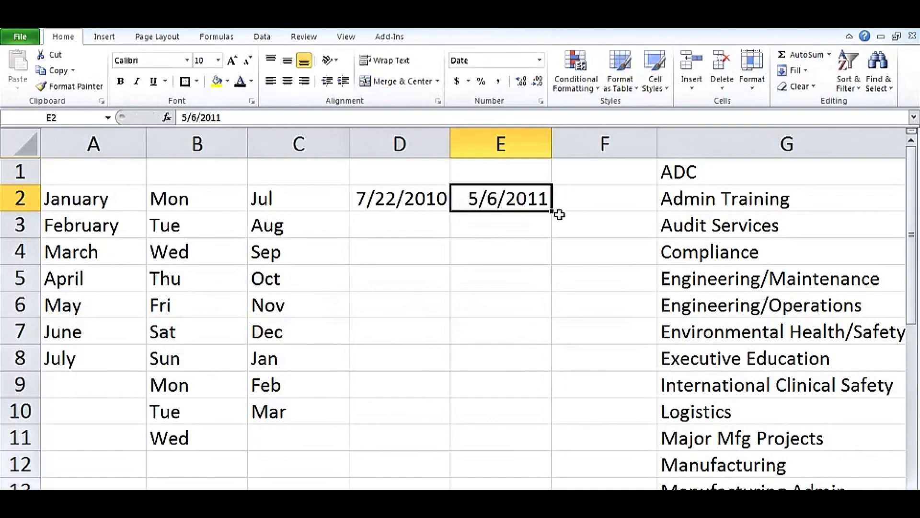
pyautogui.moveTo(552, 221); pyautogui.dragTo(543, 337)
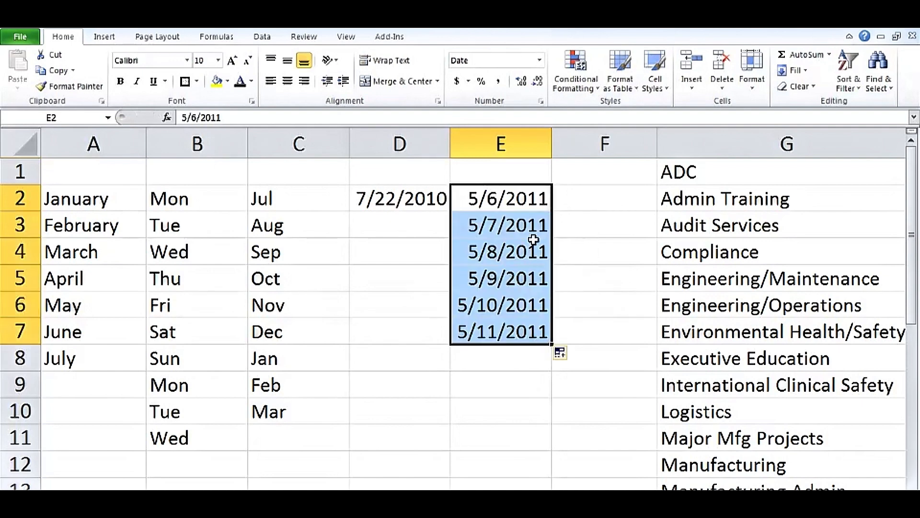
pyautogui.click(514, 201)
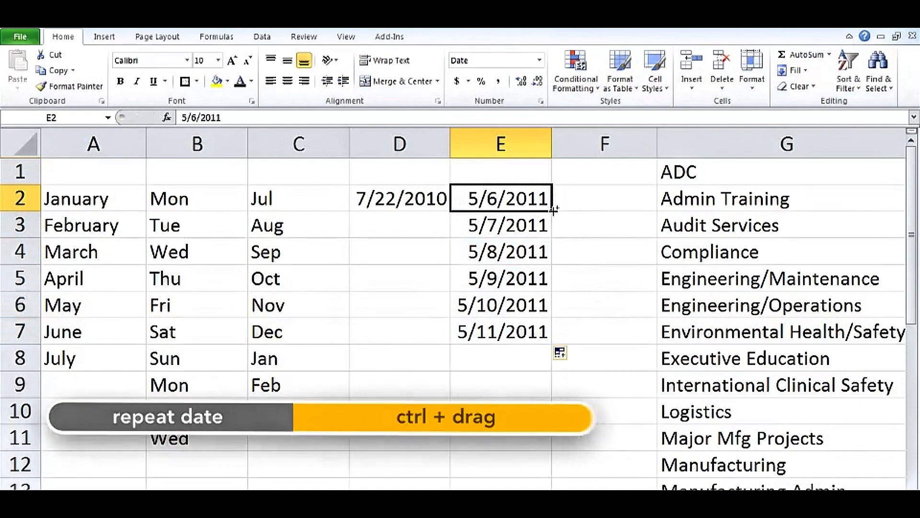
pyautogui.moveTo(552, 221); pyautogui.dragTo(550, 259)
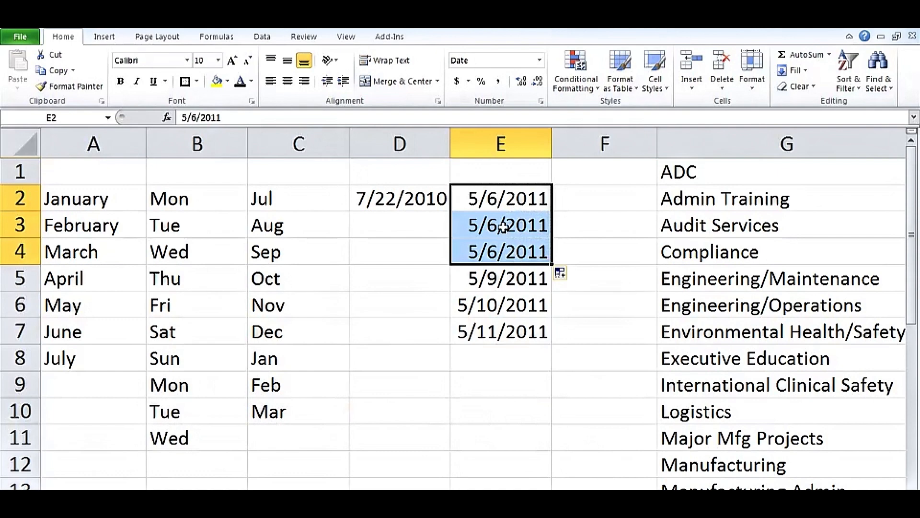
# Step: Set E3 to 5/13/2011 and fill the weekly pattern from E2:E3 down to 7/8/2011
pyautogui.click(495, 200)
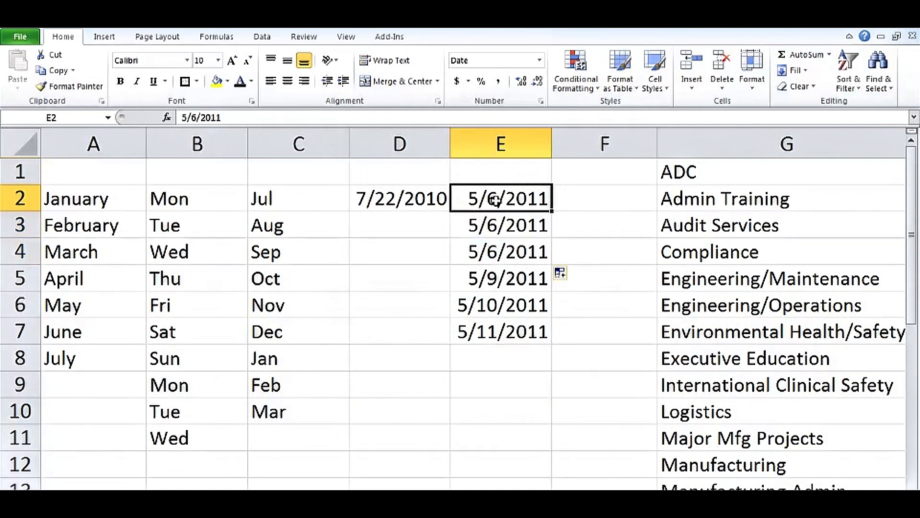
pyautogui.doubleClick(495, 226)
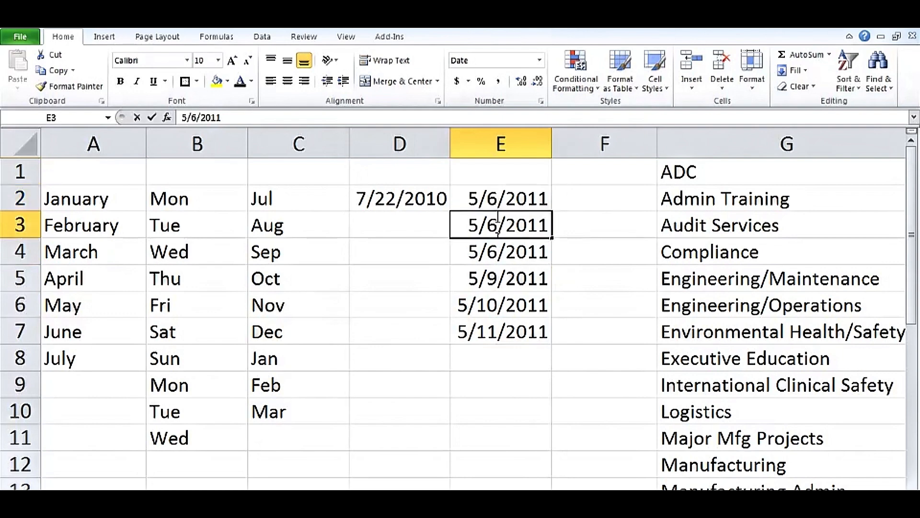
pyautogui.doubleClick(492, 226)
pyautogui.write('13')
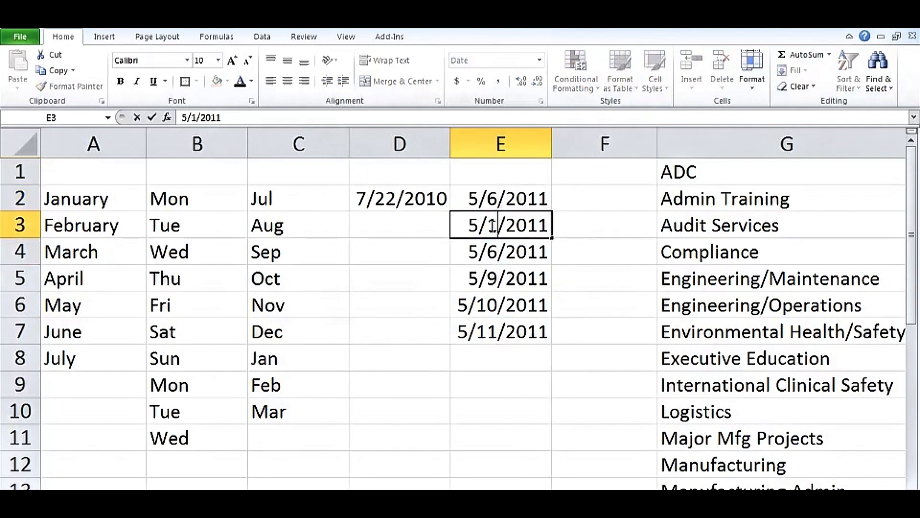
pyautogui.hotkey('ctrl', 'Return')
pyautogui.moveTo(486, 206); pyautogui.dragTo(486, 224)
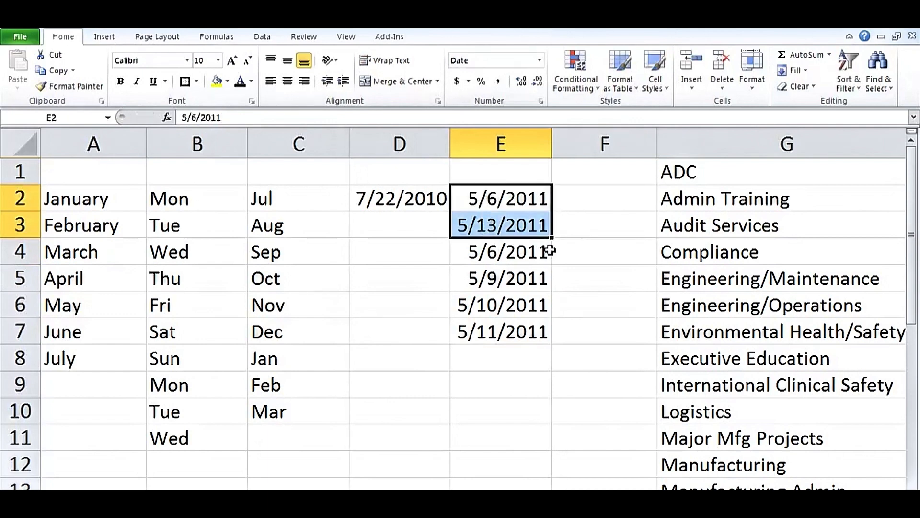
pyautogui.moveTo(552, 241); pyautogui.dragTo(548, 439)
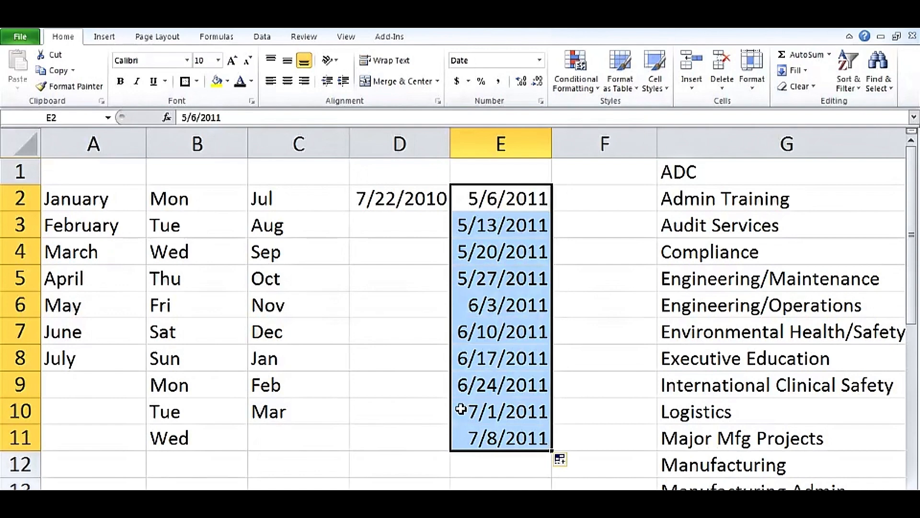
pyautogui.doubleClick(498, 198)
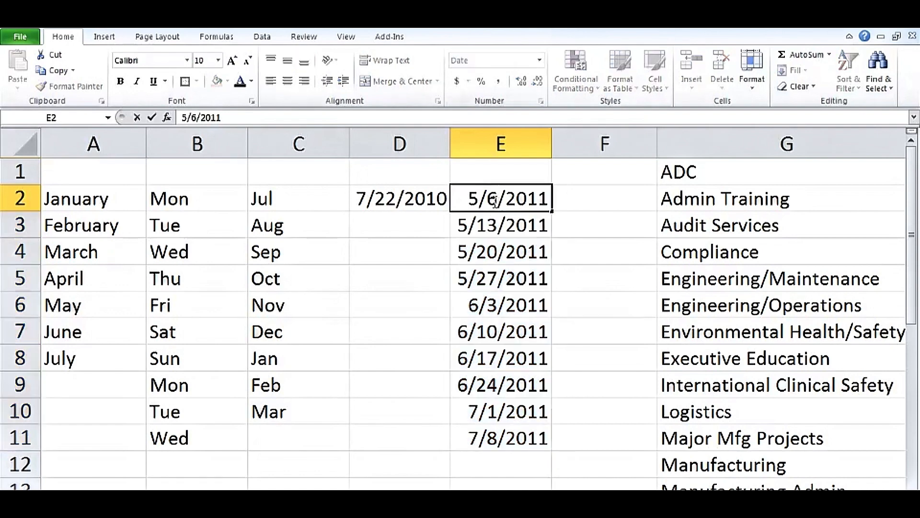
# Step: Change the E2 date to 1/15/2011
pyautogui.moveTo(499, 198); pyautogui.dragTo(485, 198)
pyautogui.write('15')
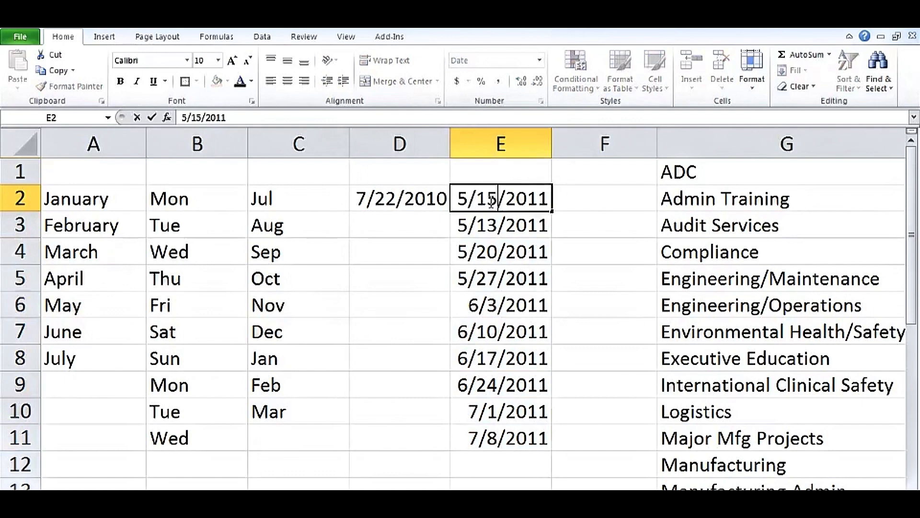
pyautogui.press('Return')
pyautogui.doubleClick(463, 198)
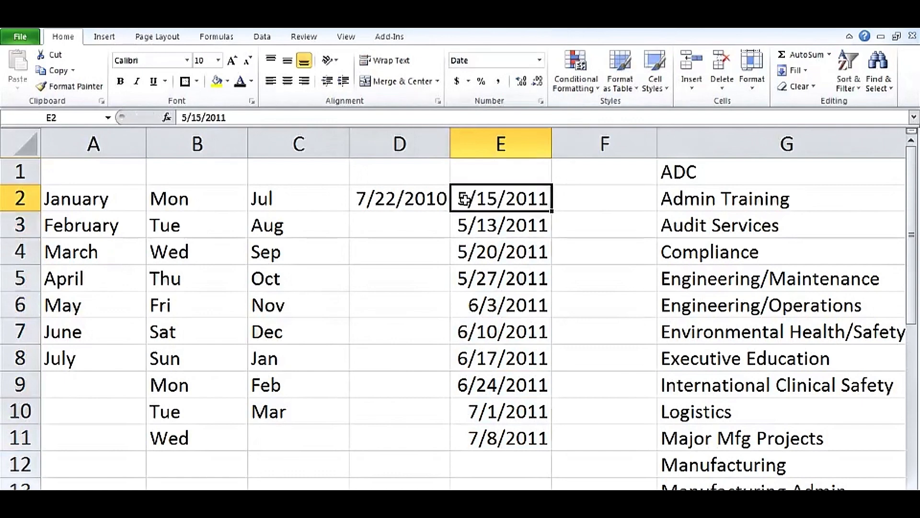
pyautogui.moveTo(468, 198); pyautogui.dragTo(493, 434)
pyautogui.write('1')
pyautogui.press('Return')
# Step: Clear the old weekly dates from E3:E11 and reselect 1/15/2011 in E2
pyautogui.press('Delete')
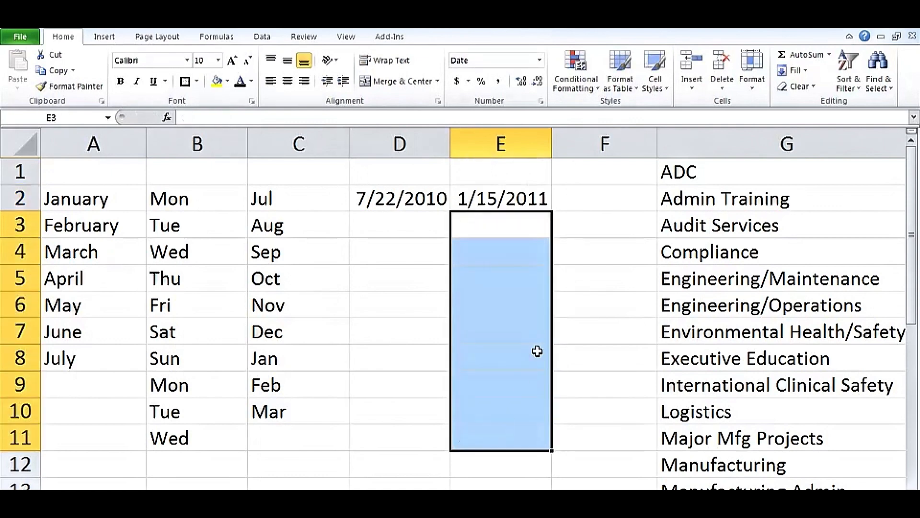
pyautogui.click(500, 198)
pyautogui.click(495, 176)
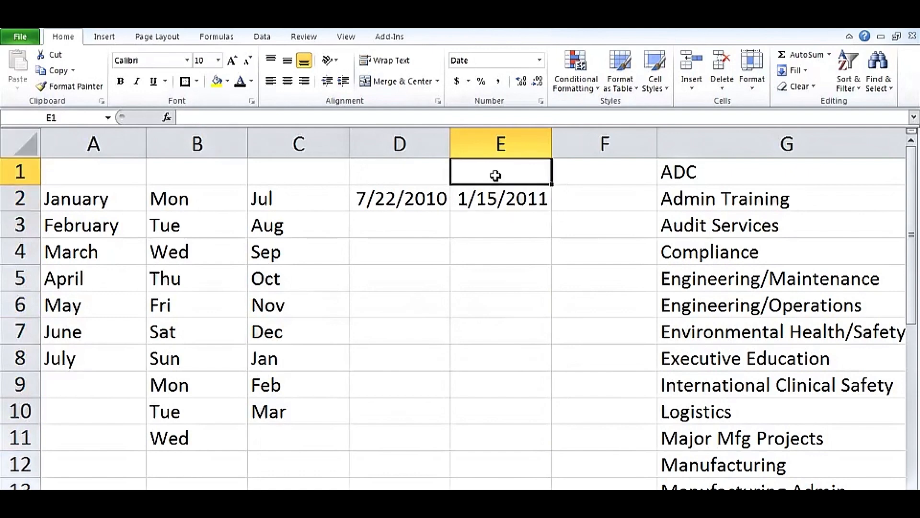
pyautogui.click(499, 199)
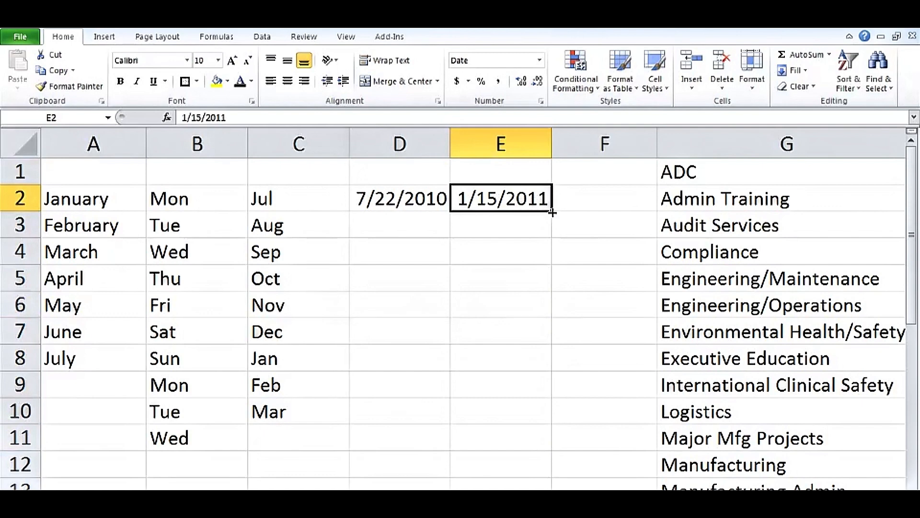
# Step: Fill 1/15/2011 by months down to E12, through 11/15/2011, and AutoFit column E
pyautogui.moveTo(551, 210); pyautogui.dragTo(545, 466)
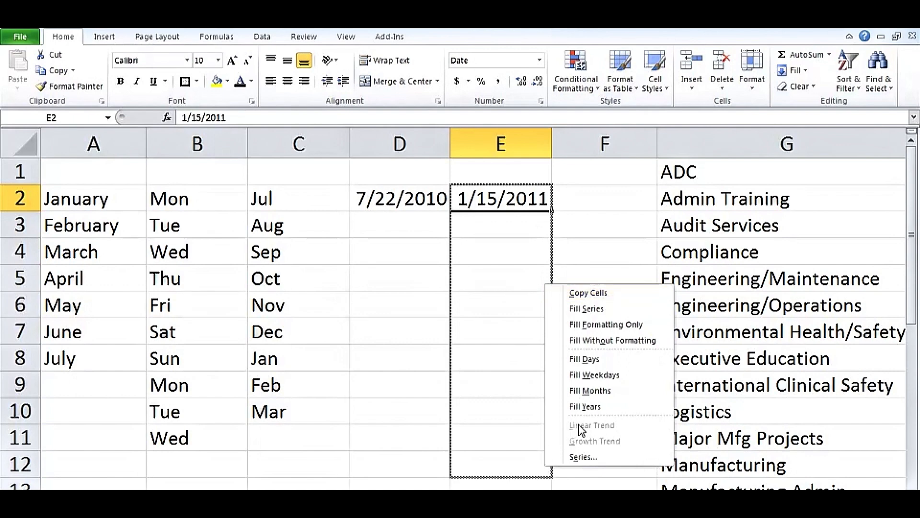
pyautogui.click(596, 390)
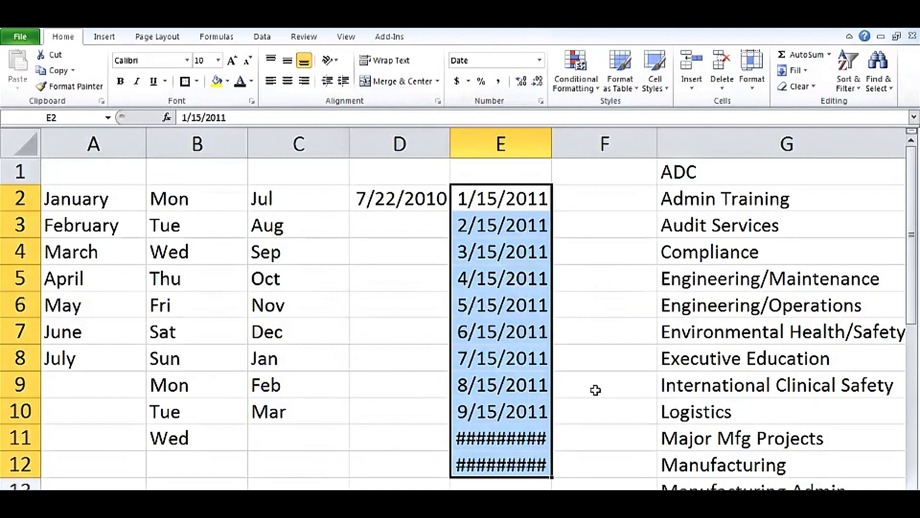
pyautogui.doubleClick(551, 144)
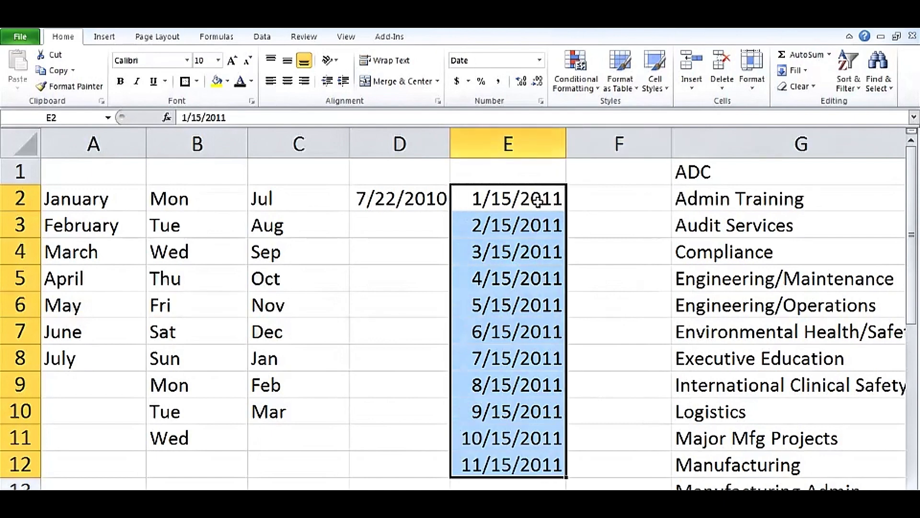
# Step: Change the E2 date to 1/31/2011
pyautogui.doubleClick(510, 198)
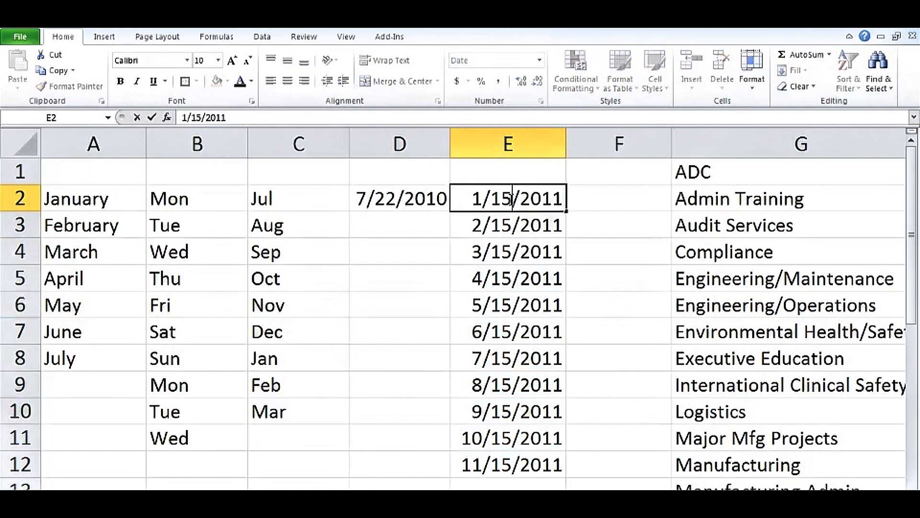
pyautogui.moveTo(511, 198); pyautogui.dragTo(495, 200)
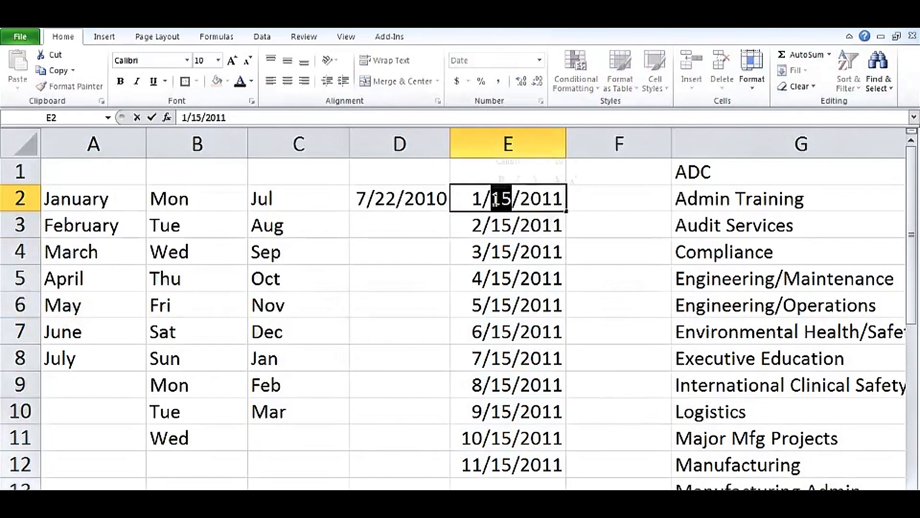
pyautogui.write('31')
pyautogui.hotkey('ctrl', 'Return')
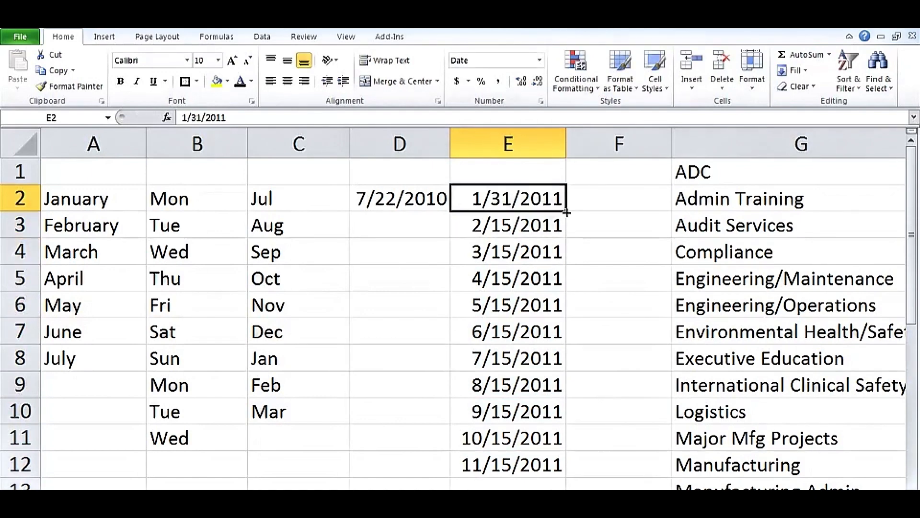
# Step: Fill month-end dates by month from E2 down to E13
pyautogui.moveTo(566, 213); pyautogui.dragTo(567, 484)
pyautogui.moveTo(567, 413); pyautogui.dragTo(566, 412)
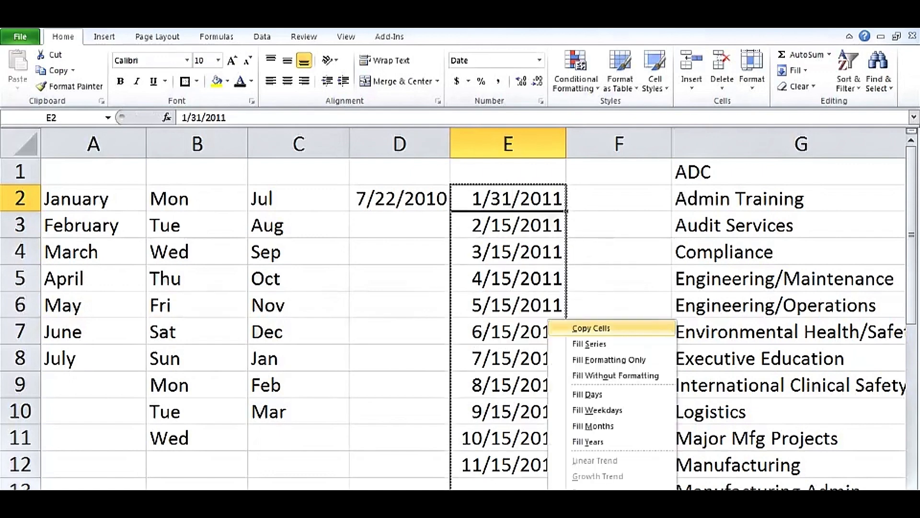
pyautogui.click(598, 427)
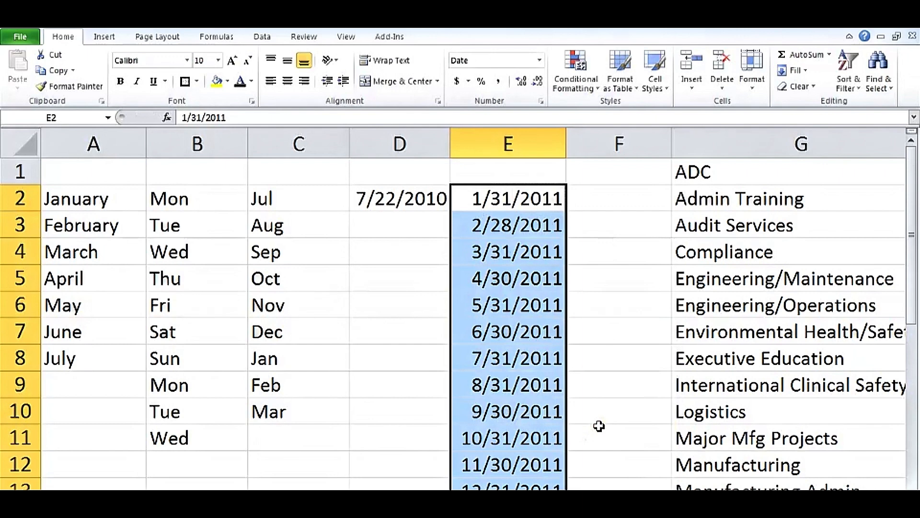
# Step: Extend the month-end series to E17, ending 4/30/2012, and check the 2/29/2012 entry
pyautogui.scroll(-1, 639, 366)
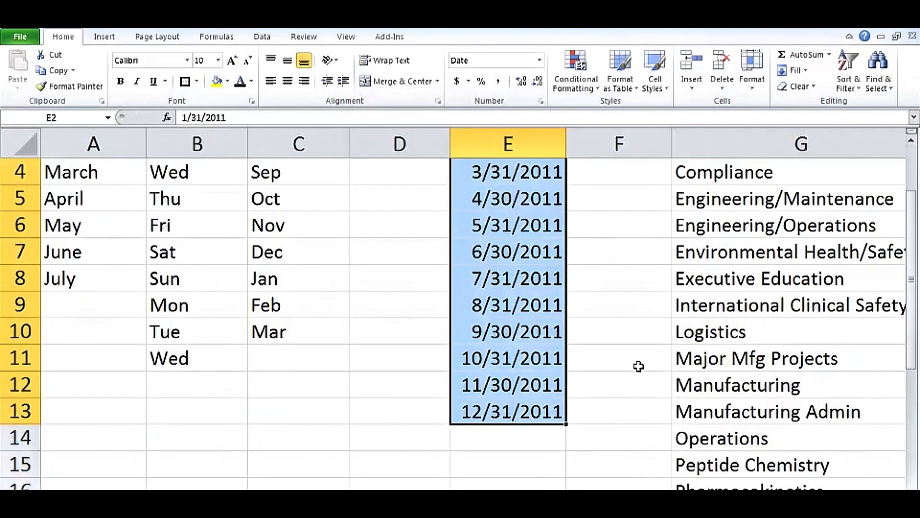
pyautogui.scroll(-2, 638, 366)
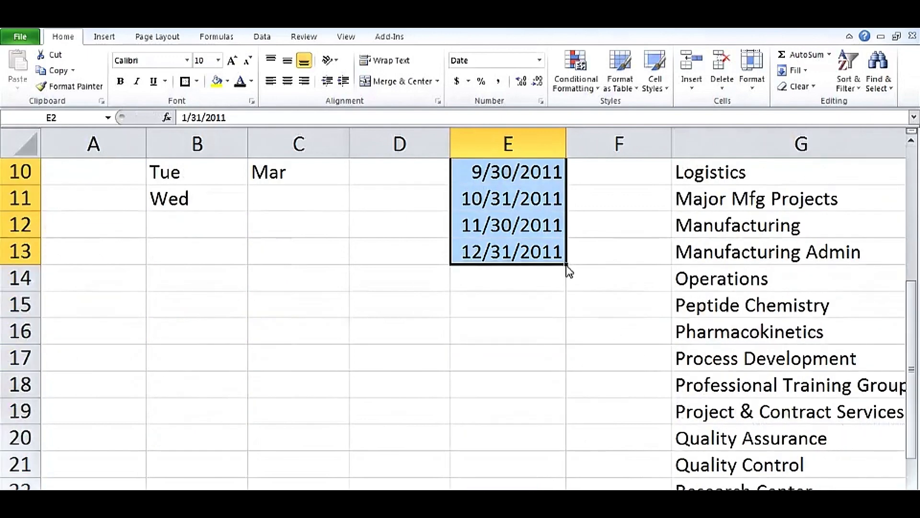
pyautogui.moveTo(568, 271); pyautogui.dragTo(566, 366)
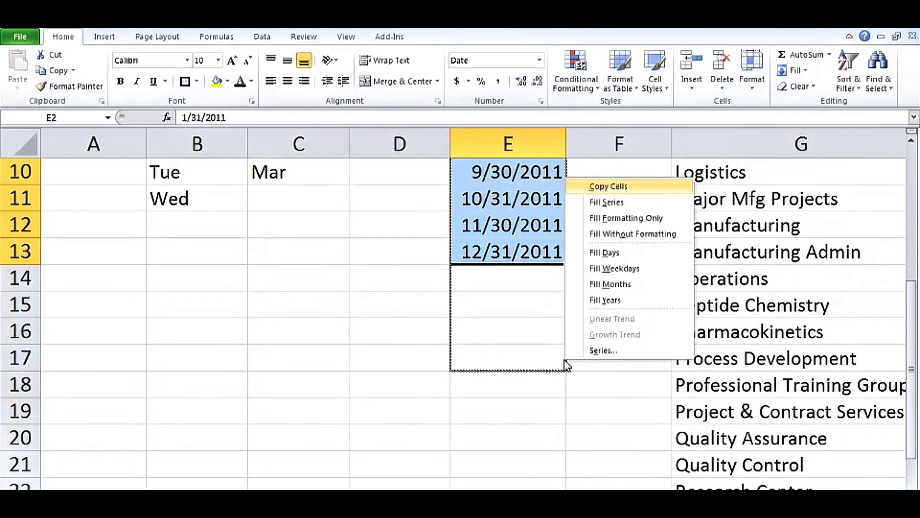
pyautogui.click(611, 283)
pyautogui.click(516, 303)
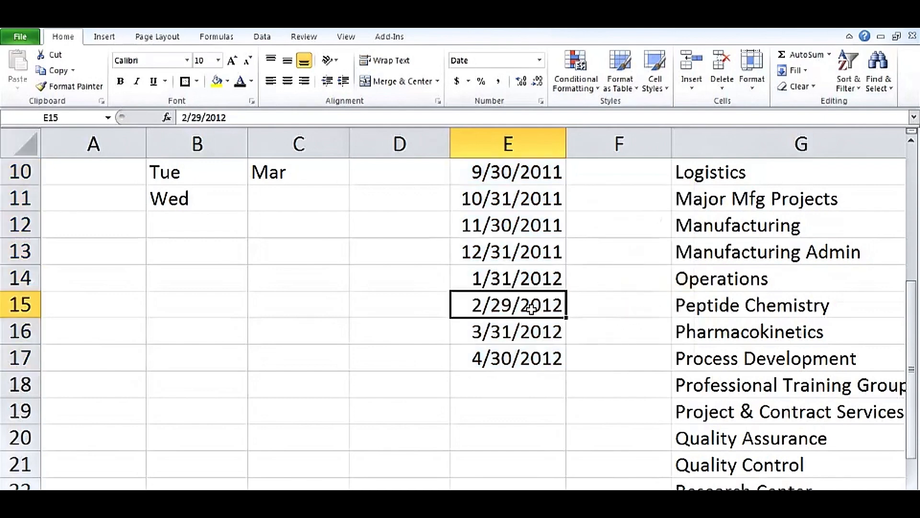
pyautogui.scroll(3, 531, 308)
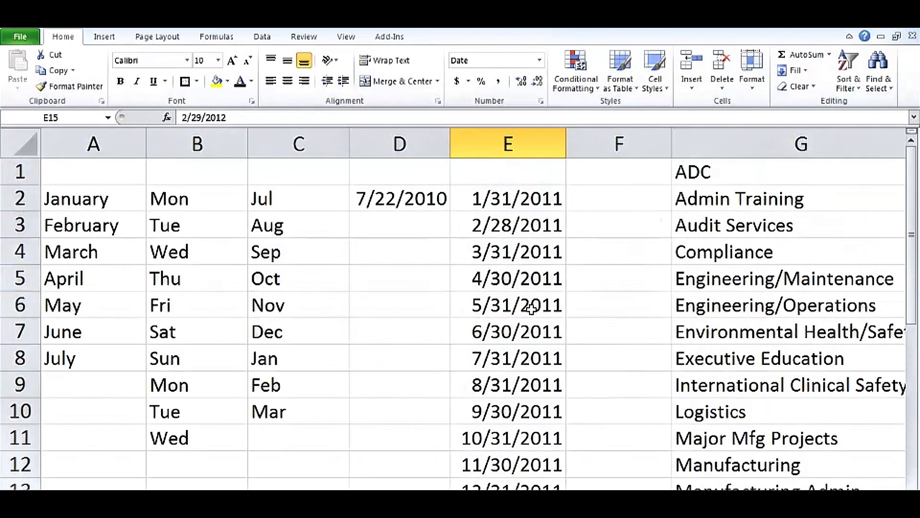
# Step: Delete the month-end dates below 1/31/2011 in column E
pyautogui.click(518, 198)
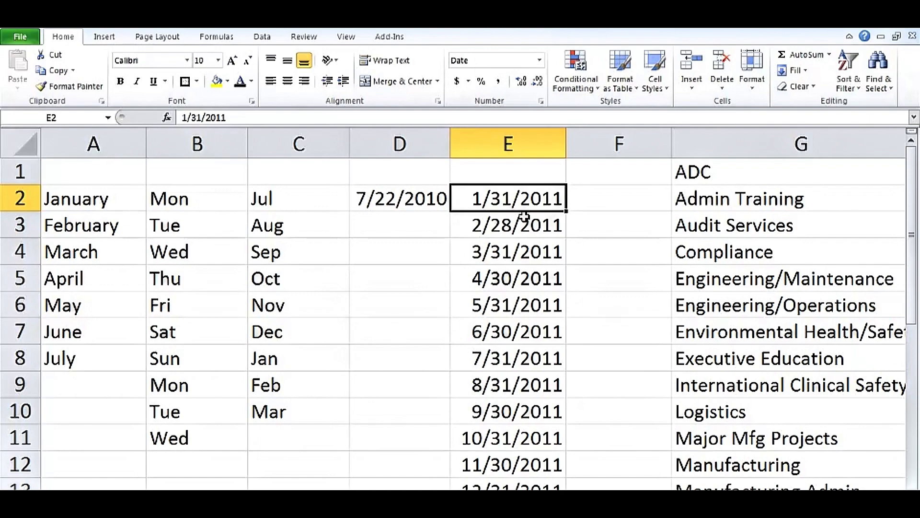
pyautogui.moveTo(525, 224); pyautogui.dragTo(527, 487)
pyautogui.press('Delete')
# Step: Fill weekdays only from 1/31/2011 down to E12, skipping weekends
pyautogui.click(509, 198)
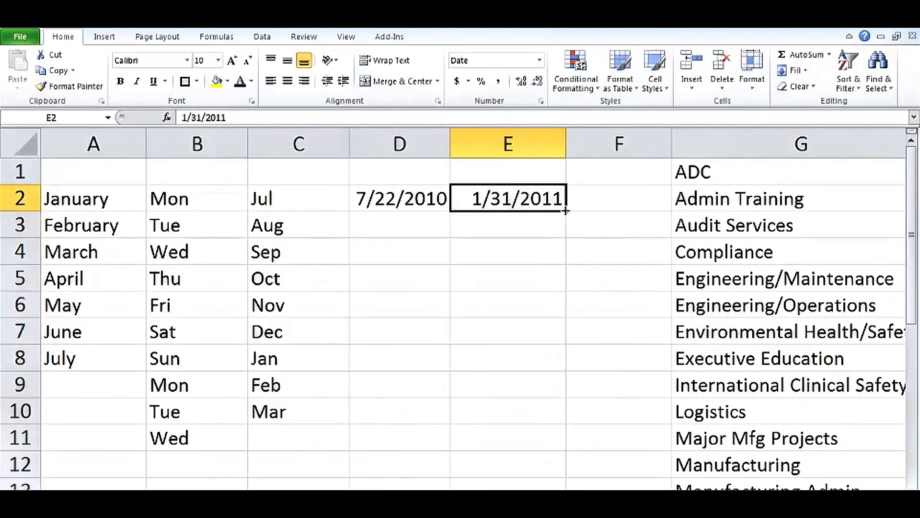
pyautogui.moveTo(565, 211); pyautogui.dragTo(566, 489)
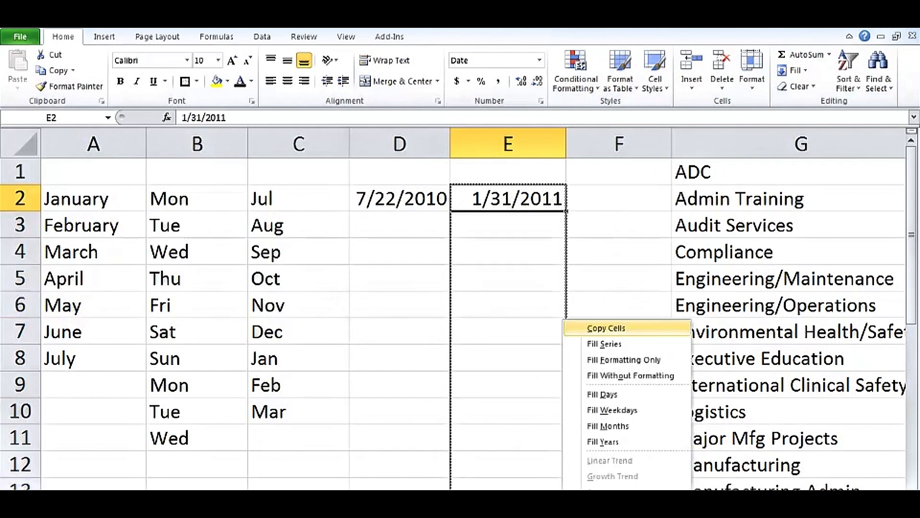
pyautogui.click(630, 411)
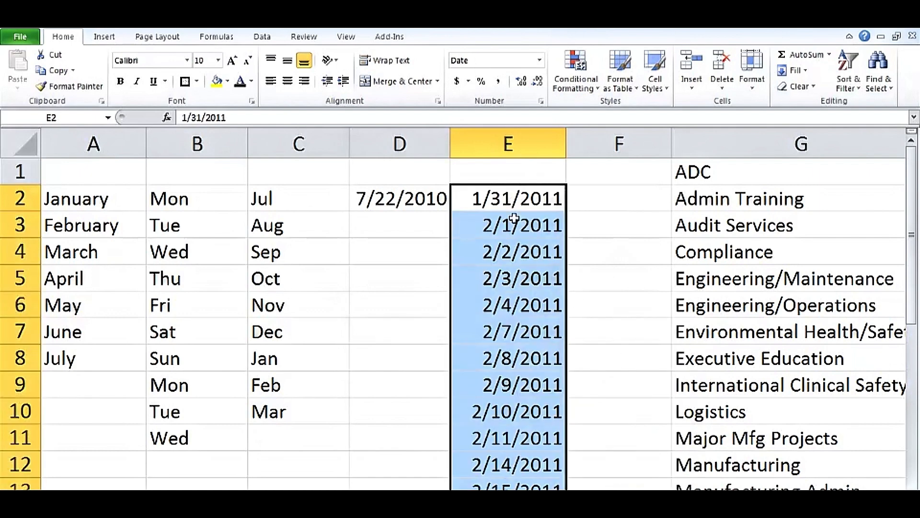
pyautogui.moveTo(501, 198); pyautogui.dragTo(527, 433)
pyautogui.click(531, 201)
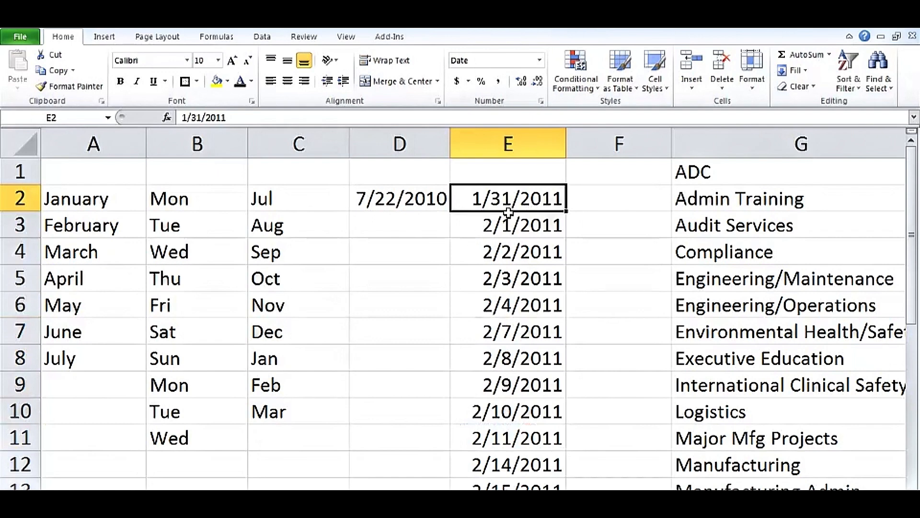
# Step: Fill E2:E17 with yearly dates from 1/31/2011 to 1/31/2026 using Fill Years
pyautogui.moveTo(566, 210); pyautogui.dragTo(566, 449)
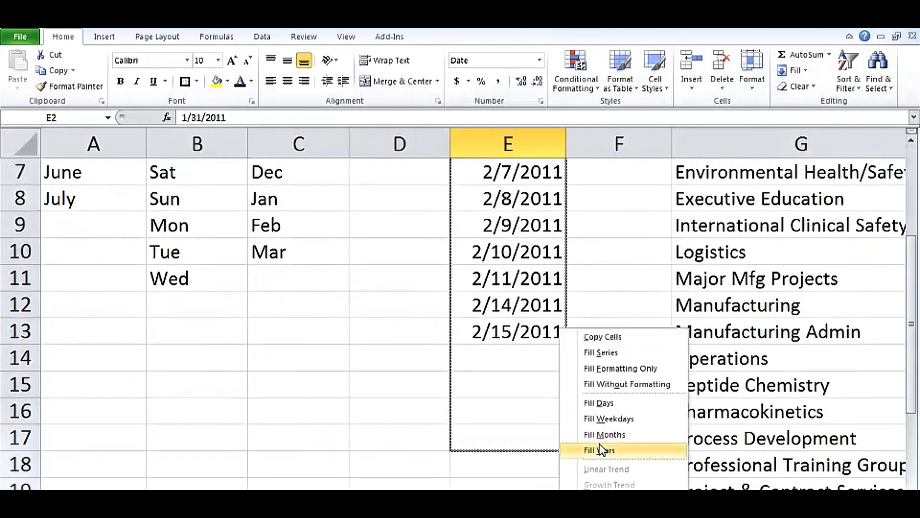
pyautogui.click(599, 450)
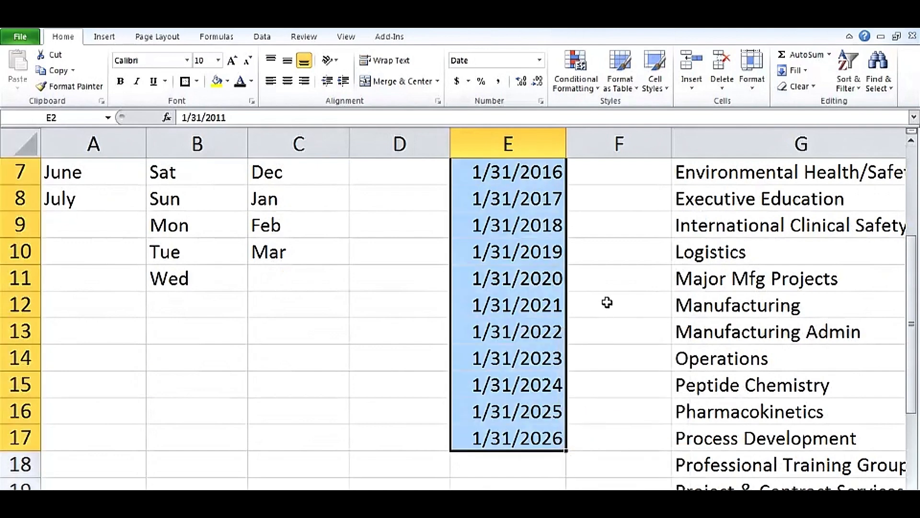
pyautogui.scroll(2, 607, 303)
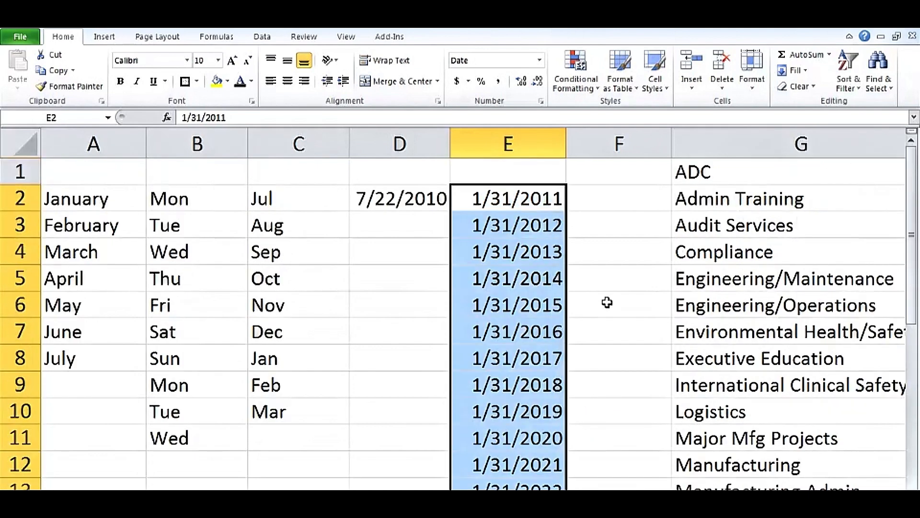